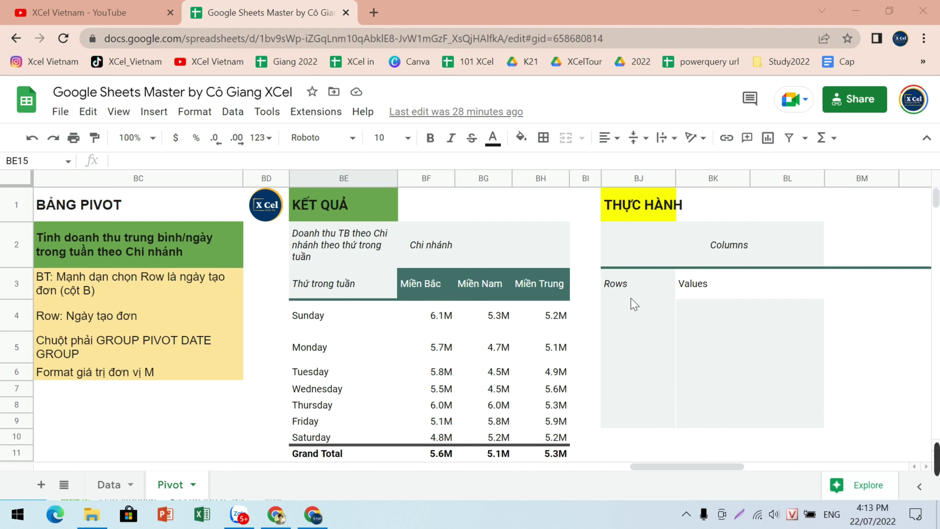
Add Chi nhánh as the column field of the empty THỰC HÀNH practice pivot table
{"action": "left_click", "coordinate": [625, 313]}
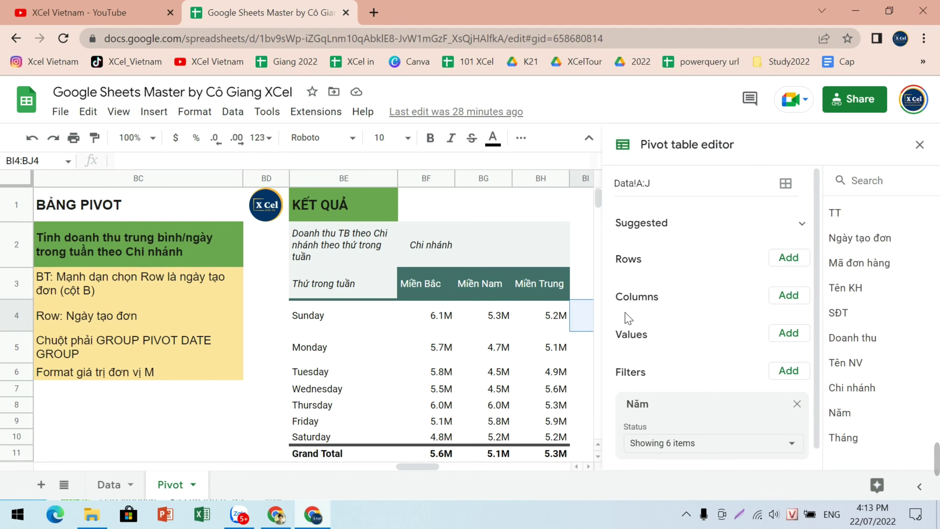
{"action": "left_click_drag", "start_coordinate": [404, 468], "coordinate": [426, 467]}
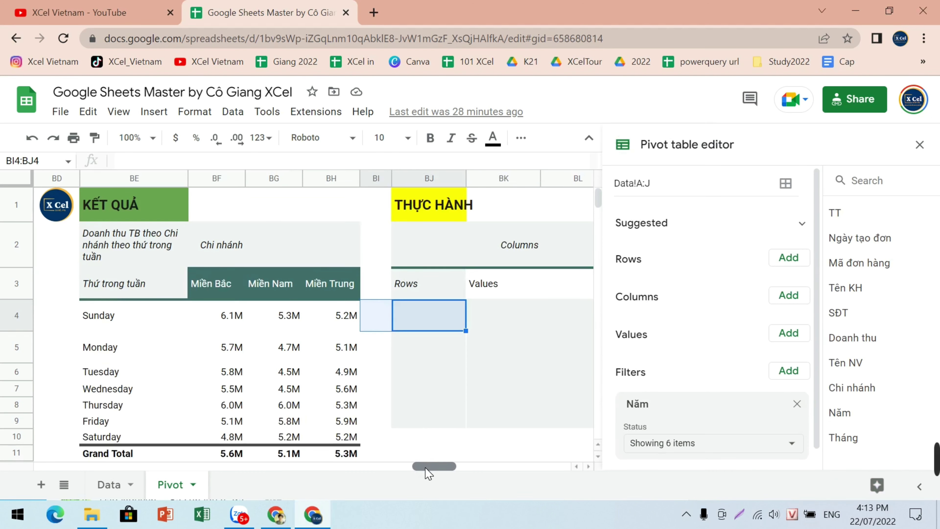
{"action": "left_click", "coordinate": [428, 328]}
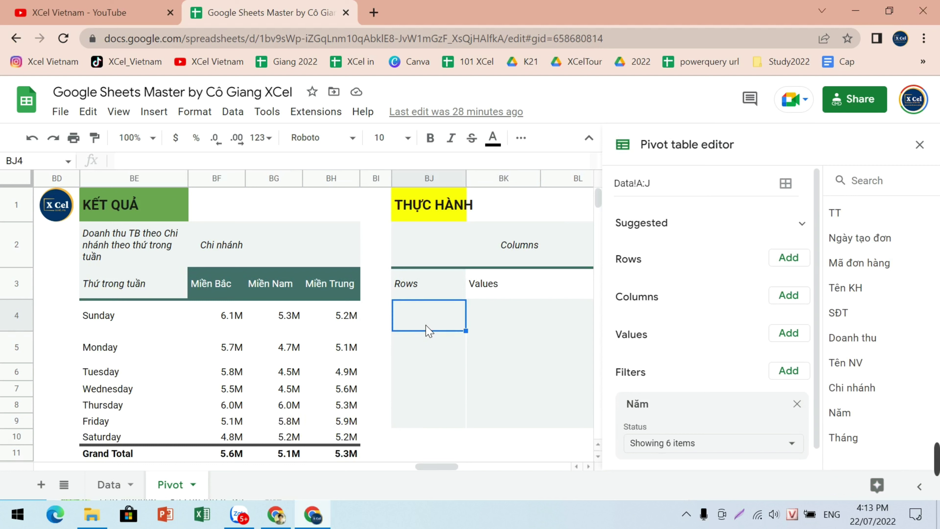
{"action": "left_click", "coordinate": [788, 296]}
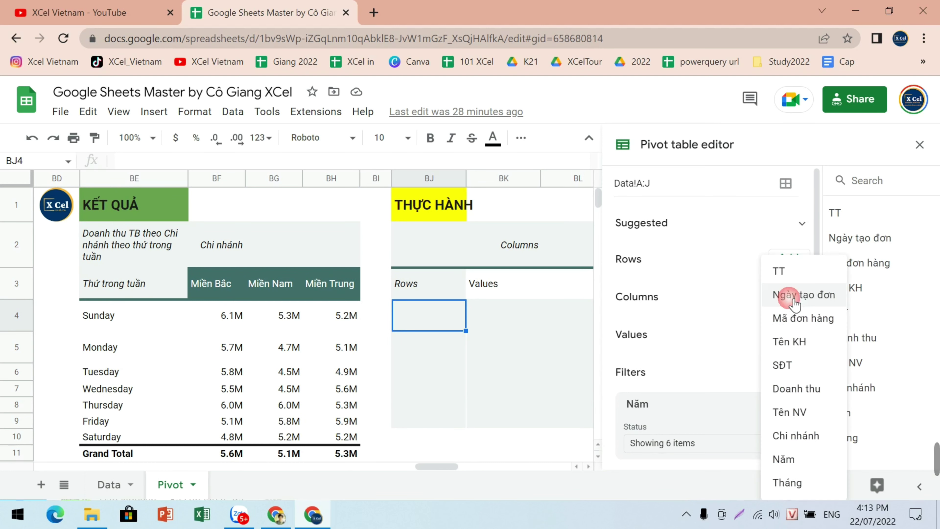
{"action": "left_click", "coordinate": [798, 437]}
Add Doanh thu as the practice pivot table's value field, summarized by AVERAGE
{"action": "scroll", "coordinate": [688, 414], "scroll_direction": "down", "scroll_amount": 2}
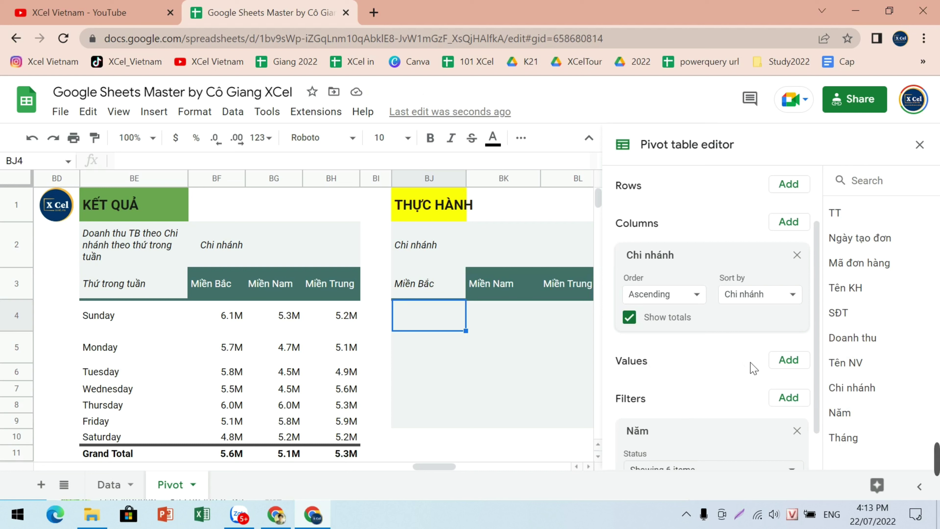
{"action": "left_click", "coordinate": [793, 361]}
{"action": "left_click", "coordinate": [803, 392]}
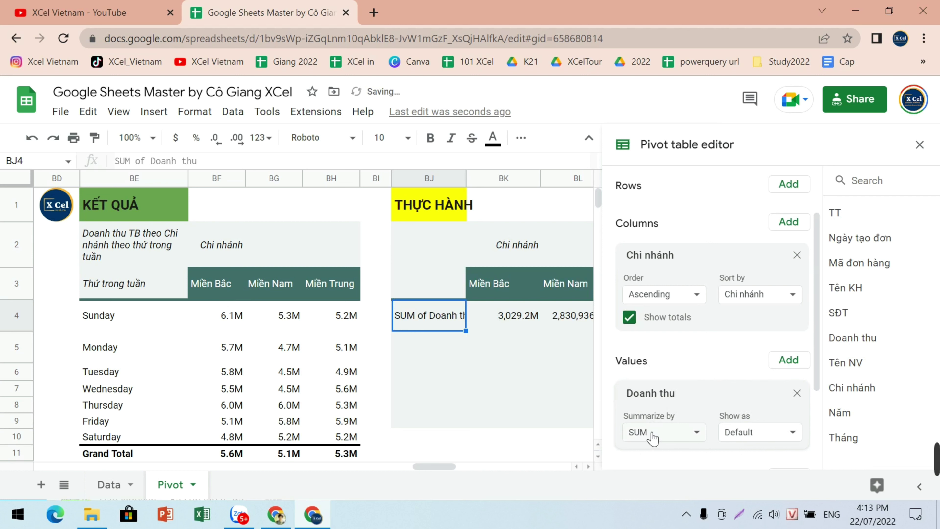
{"action": "left_click", "coordinate": [696, 432]}
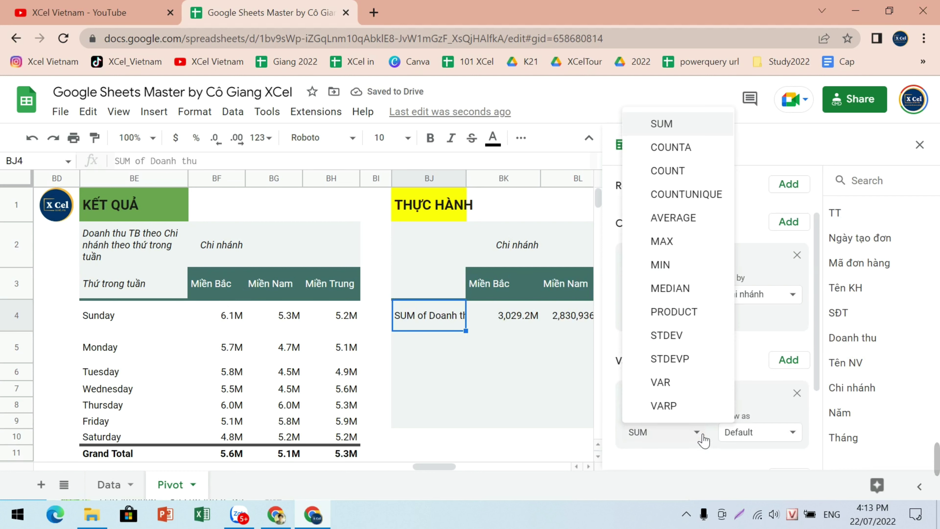
{"action": "left_click", "coordinate": [685, 222]}
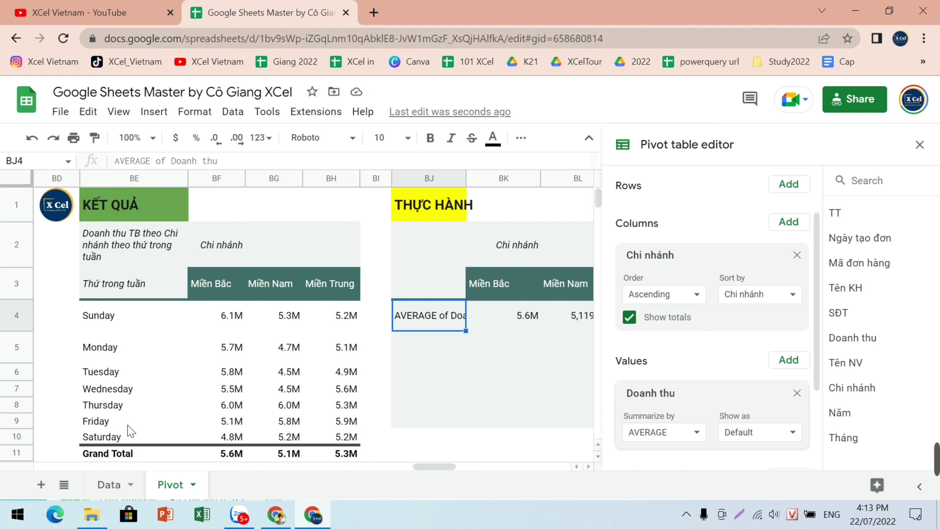
Examine the order date, Năm and month columns of the source table on the Data sheet
{"action": "left_click", "coordinate": [111, 495]}
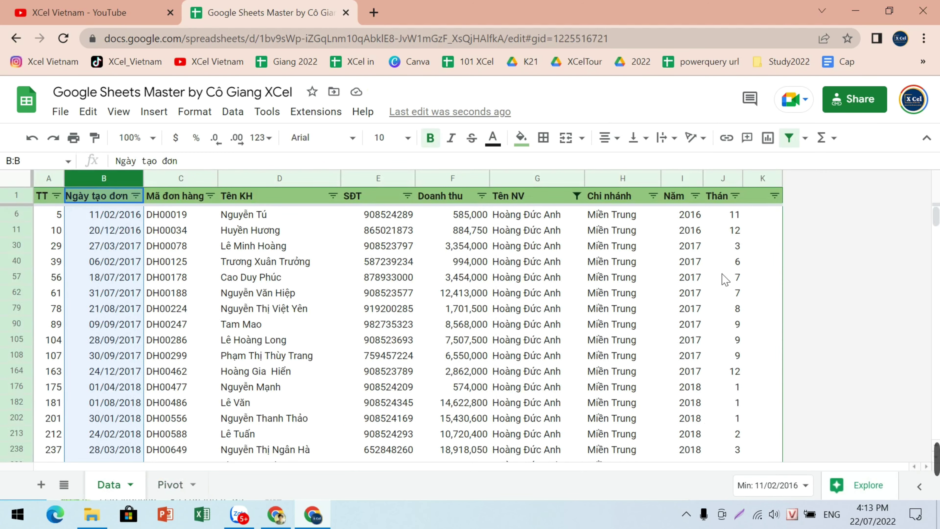
{"action": "left_click", "coordinate": [506, 345]}
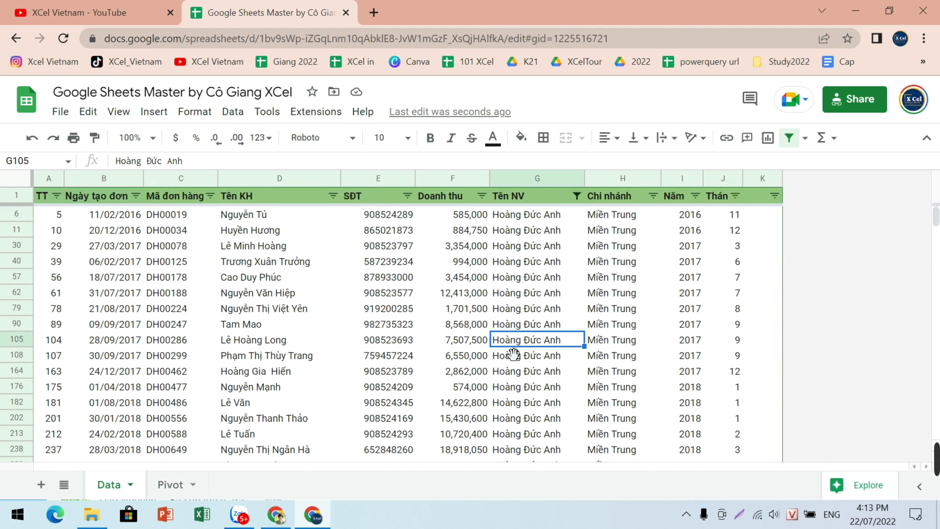
{"action": "left_click", "coordinate": [111, 178]}
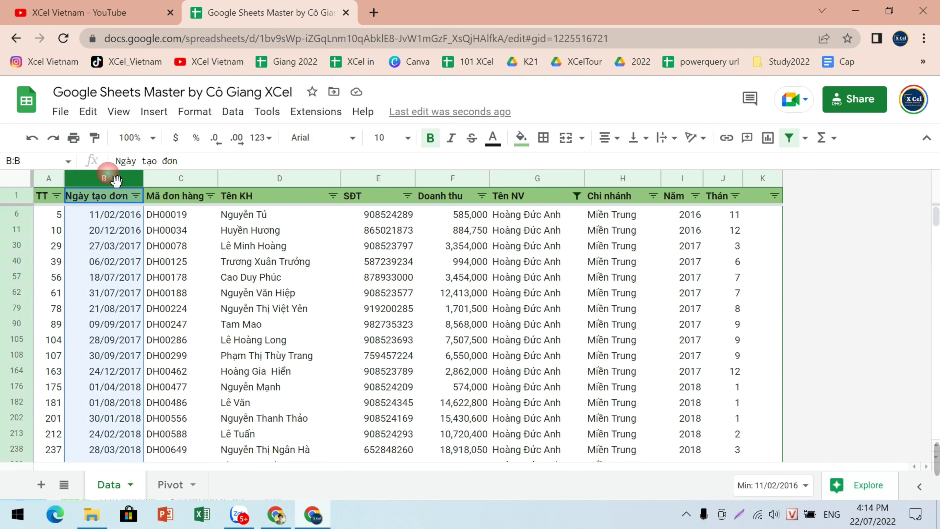
{"action": "left_click", "coordinate": [685, 179]}
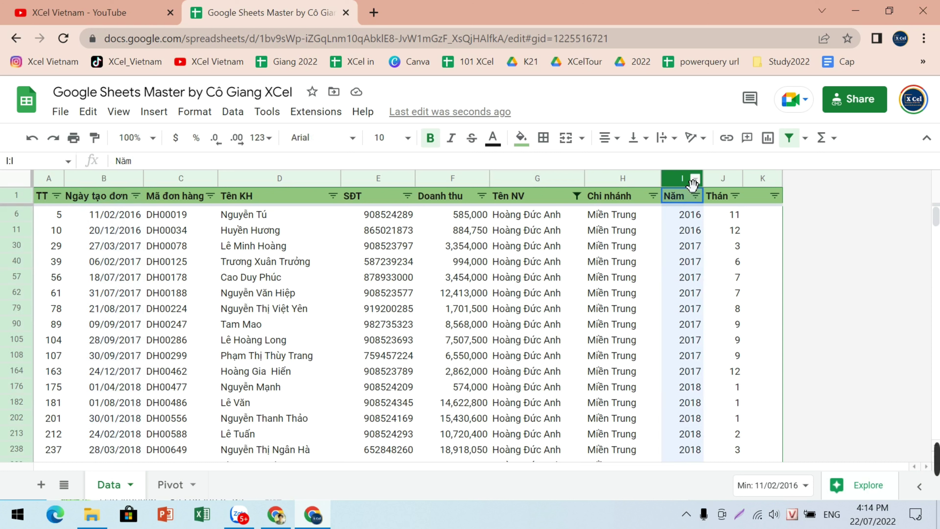
{"action": "left_click", "coordinate": [684, 218]}
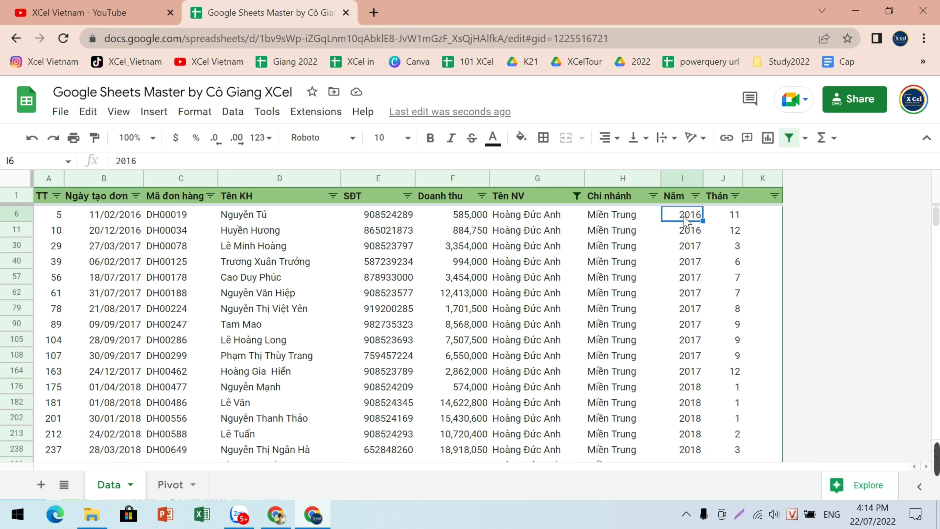
{"action": "left_click", "coordinate": [732, 219]}
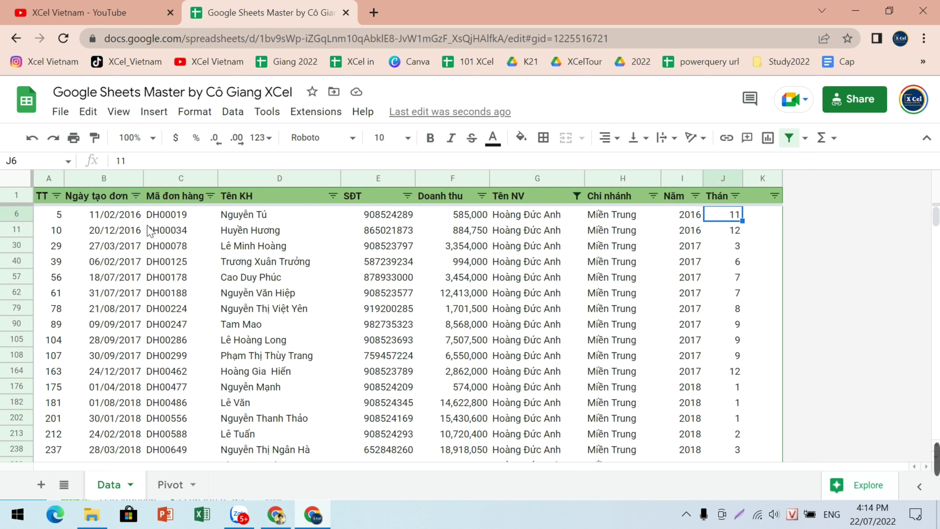
Apply the custom number format dddd to the Ngày tạo đơn column and check the underlying date of cell B11
{"action": "left_click", "coordinate": [105, 184]}
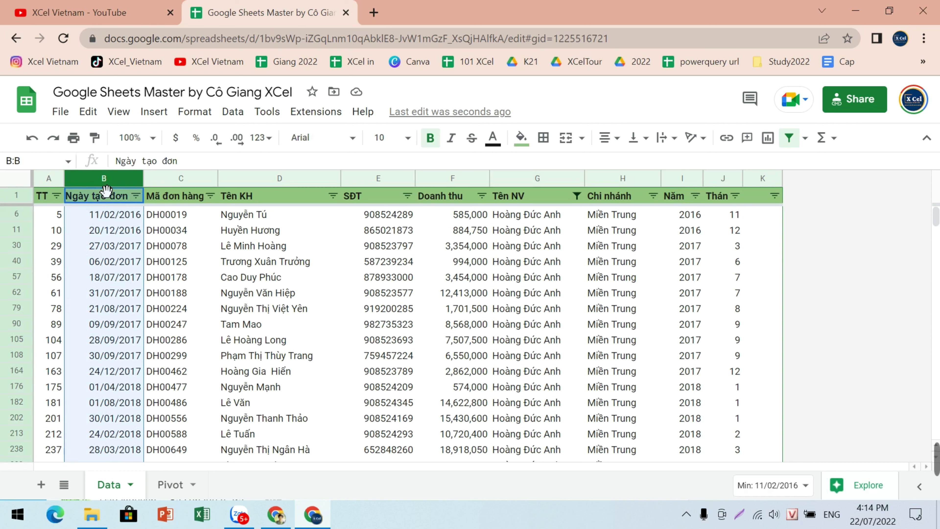
{"action": "left_click", "coordinate": [271, 139]}
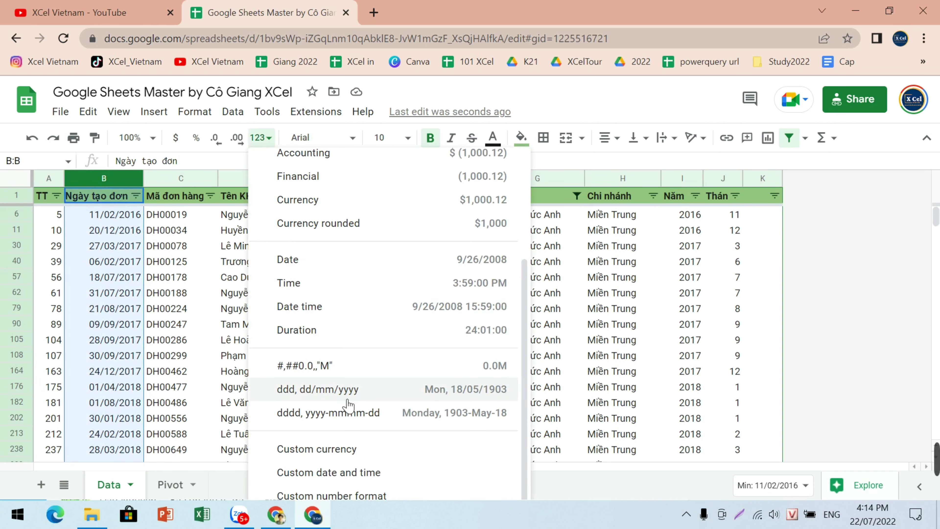
{"action": "left_click", "coordinate": [329, 496]}
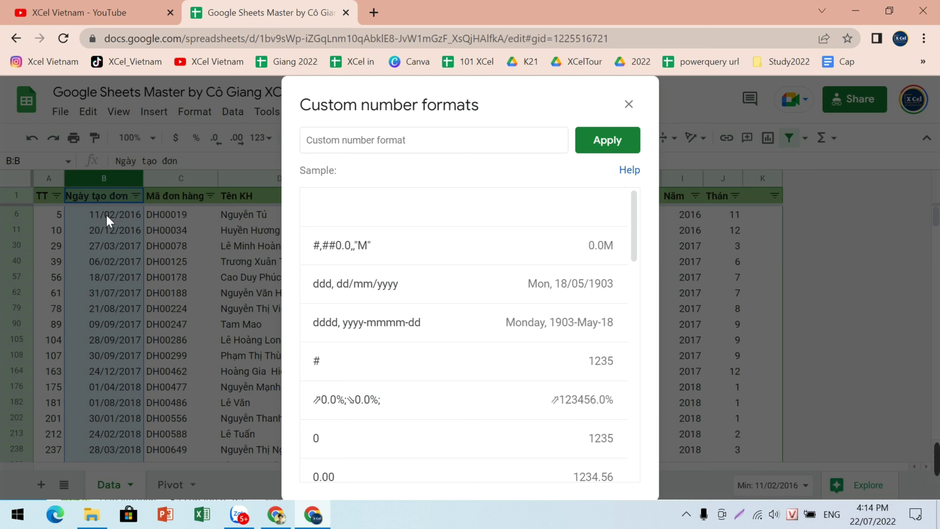
{"action": "left_click", "coordinate": [447, 172]}
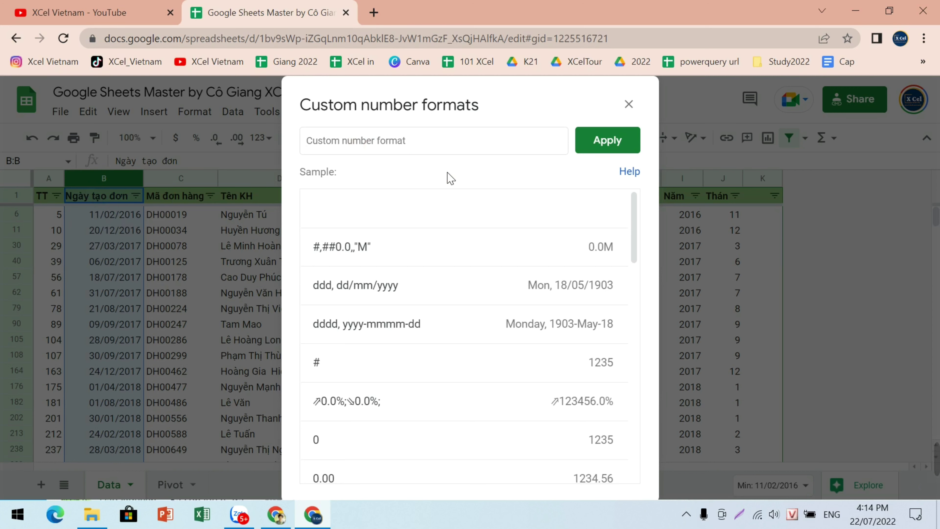
{"action": "type", "text": "dđ"}
{"action": "type", "text": "dddd"}
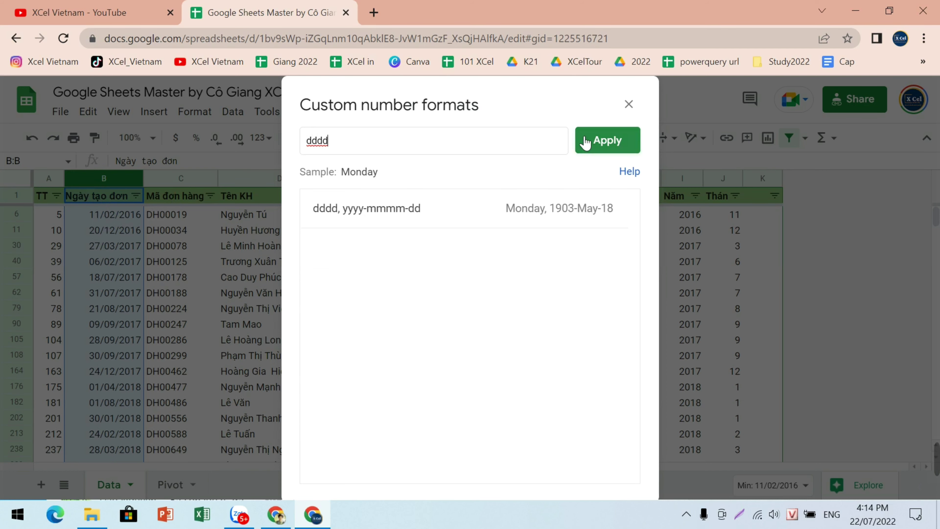
{"action": "left_click", "coordinate": [599, 140]}
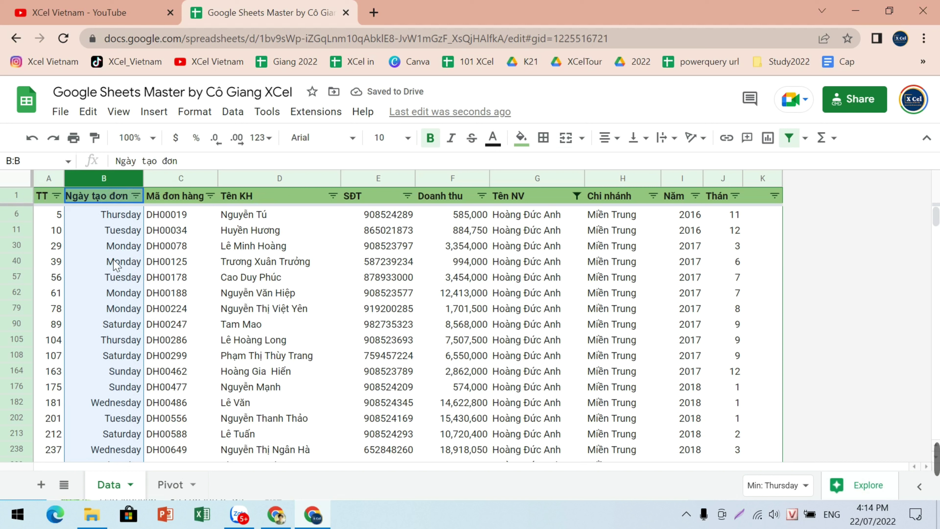
{"action": "left_click", "coordinate": [113, 233]}
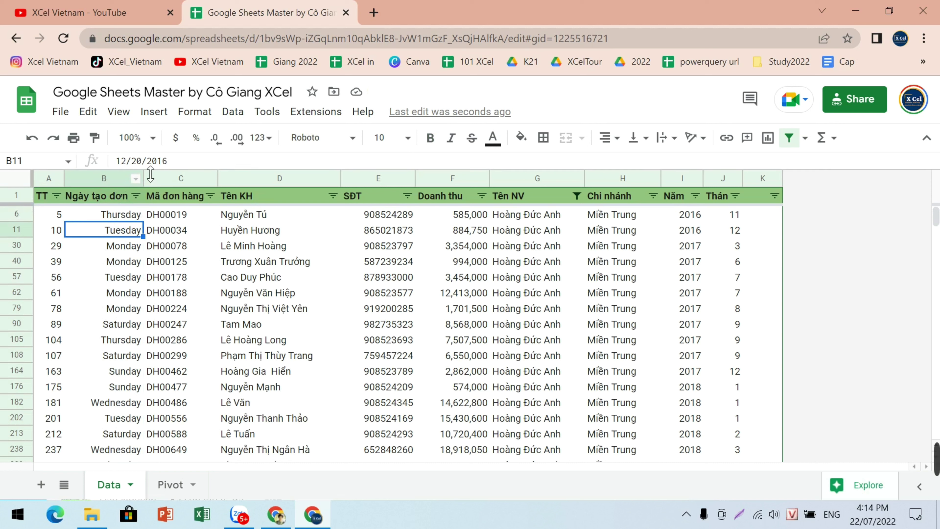
{"action": "left_click_drag", "start_coordinate": [167, 161], "coordinate": [116, 158]}
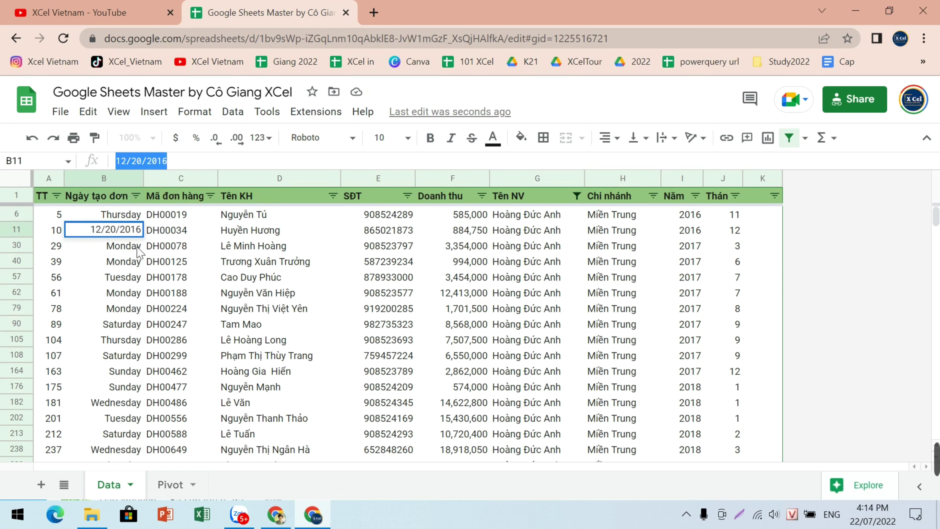
Set the Ngày tạo đơn column's custom number format to dd/mm/yyyy
{"action": "left_click", "coordinate": [118, 179]}
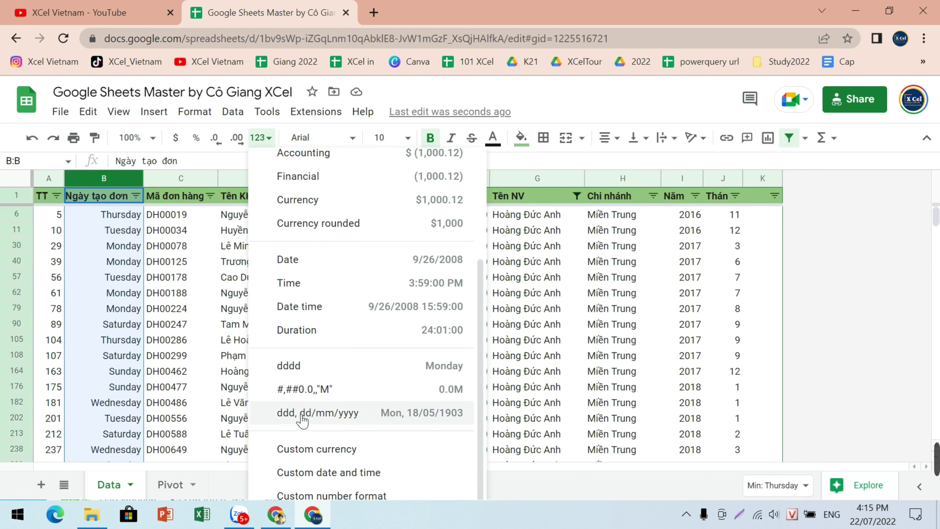
{"action": "left_click", "coordinate": [369, 496]}
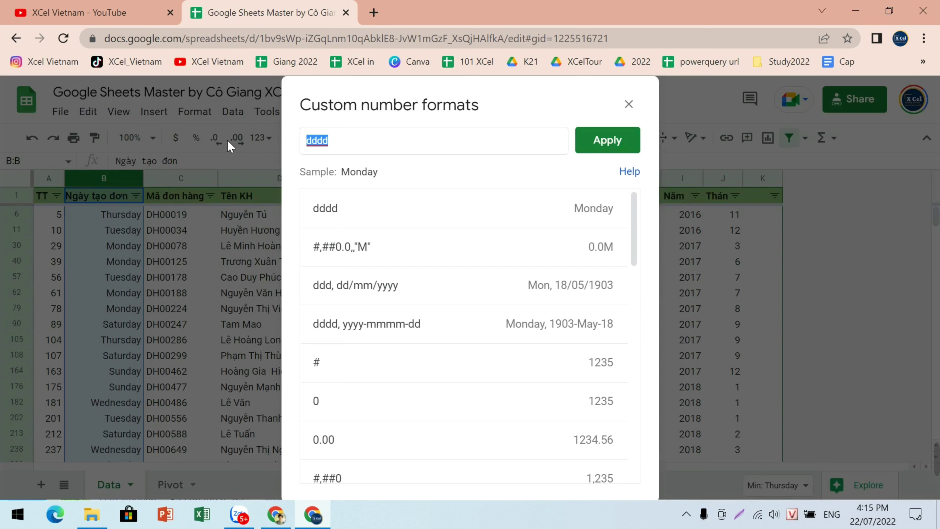
{"action": "type", "text": "dd"}
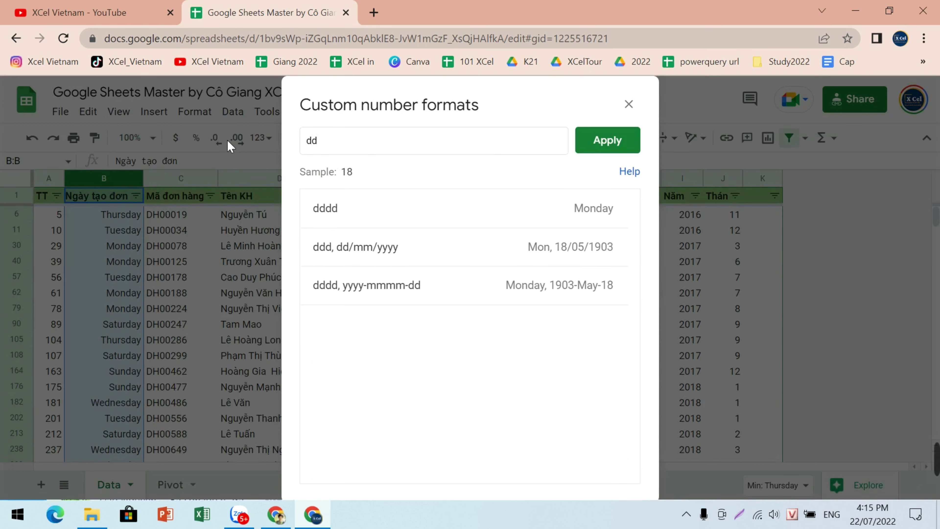
{"action": "type", "text": "/mm/"}
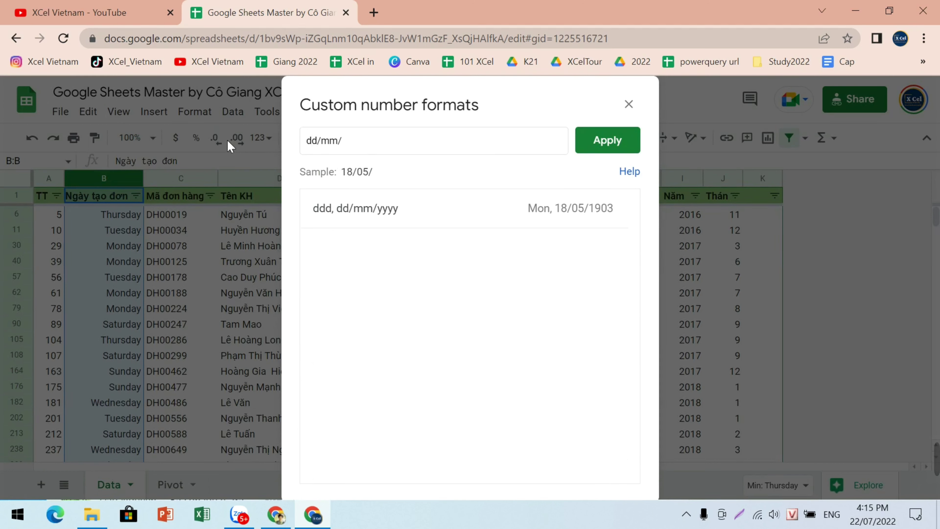
{"action": "type", "text": "yyyy"}
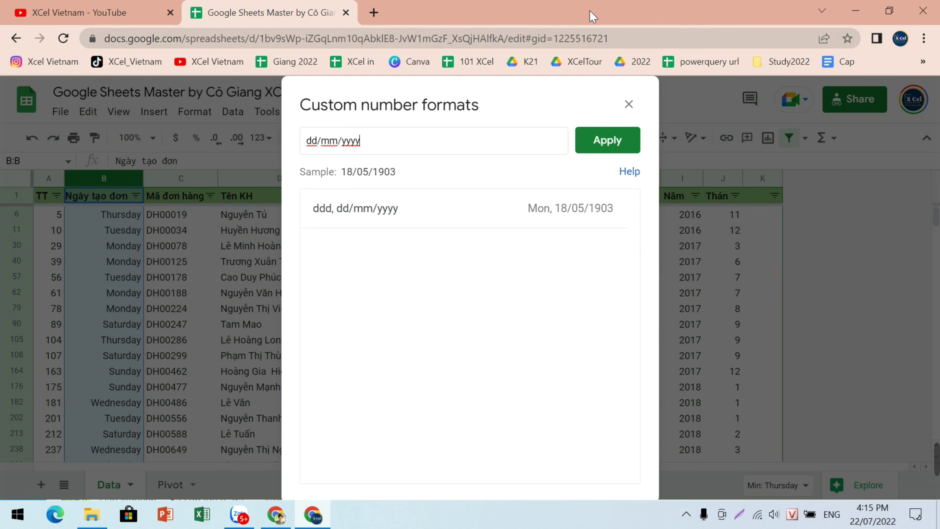
{"action": "left_click", "coordinate": [607, 141]}
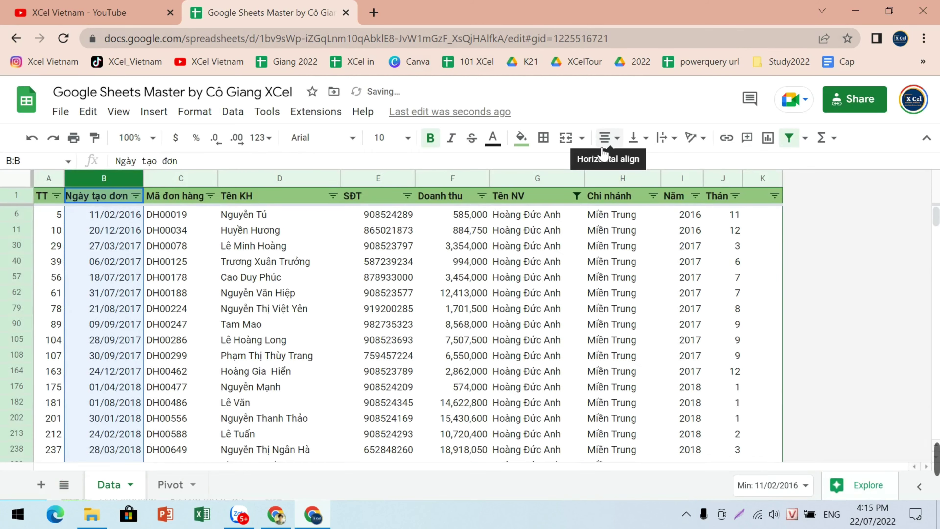
{"action": "left_click", "coordinate": [277, 308]}
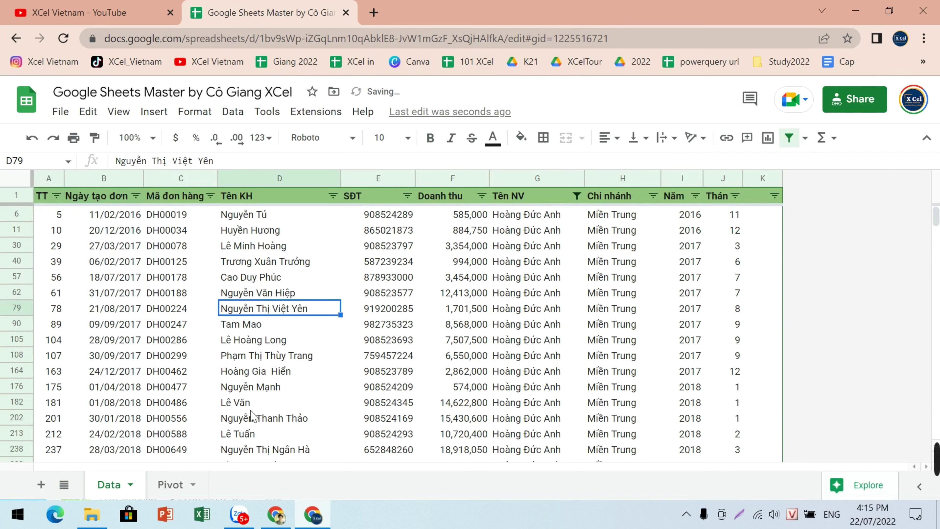
On the Pivot sheet, add Ngày tạo đơn as the practice pivot table's row field, select its first date and close the pivot table editor
{"action": "left_click", "coordinate": [174, 485]}
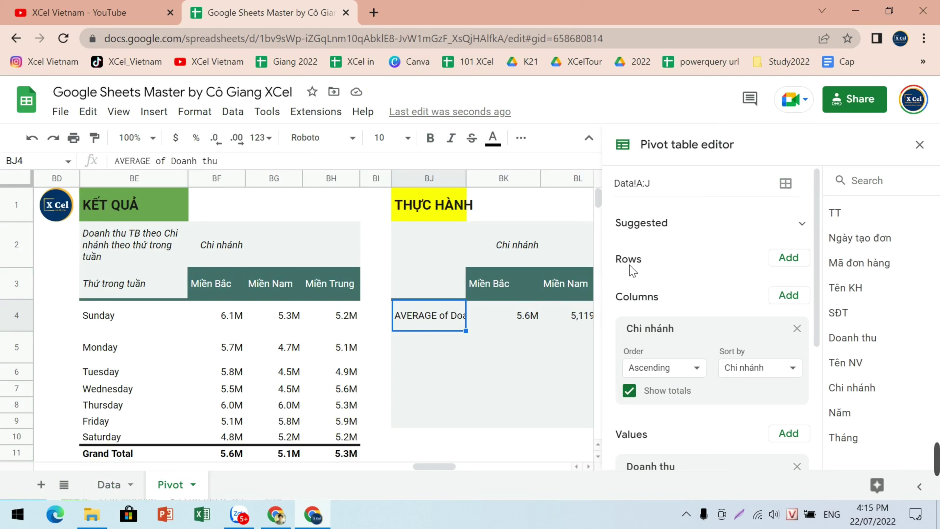
{"action": "left_click", "coordinate": [785, 260]}
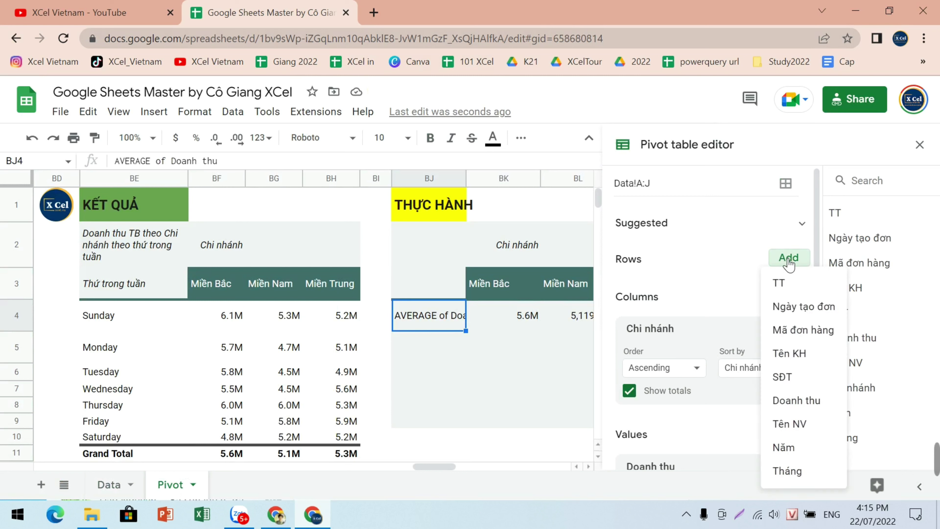
{"action": "left_click", "coordinate": [795, 315]}
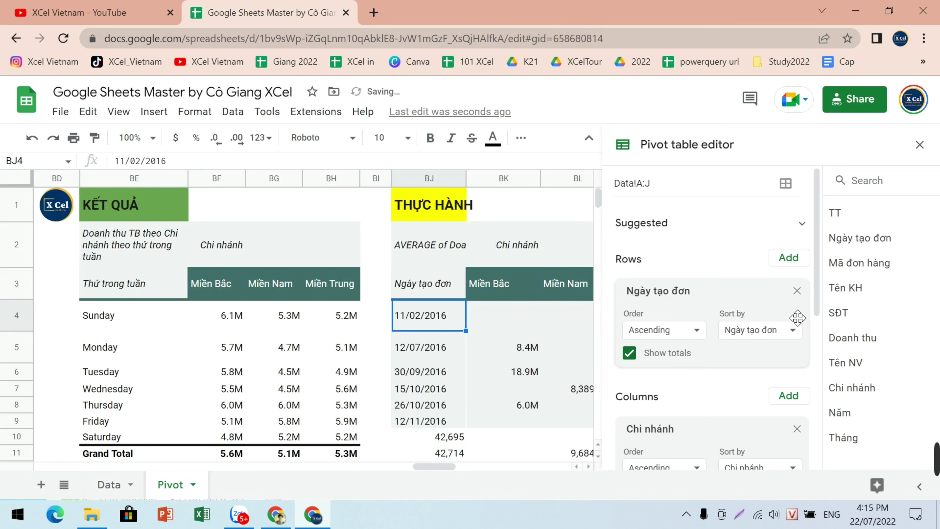
{"action": "left_click", "coordinate": [920, 145]}
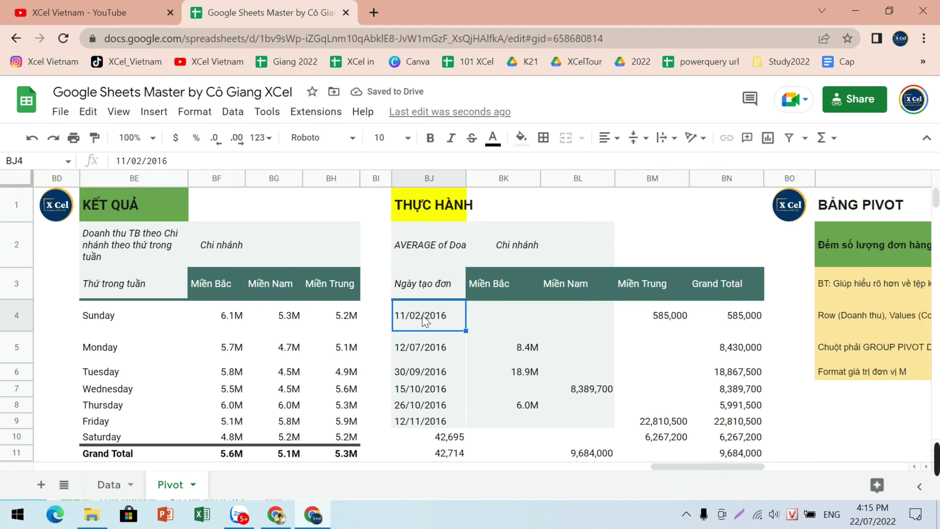
{"action": "left_click", "coordinate": [666, 320]}
{"action": "left_click", "coordinate": [455, 328]}
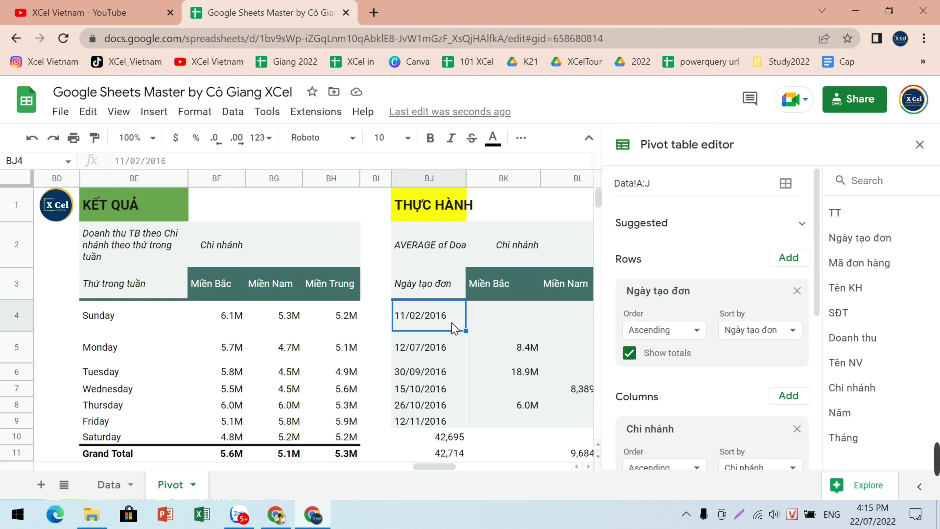
{"action": "left_click", "coordinate": [919, 145]}
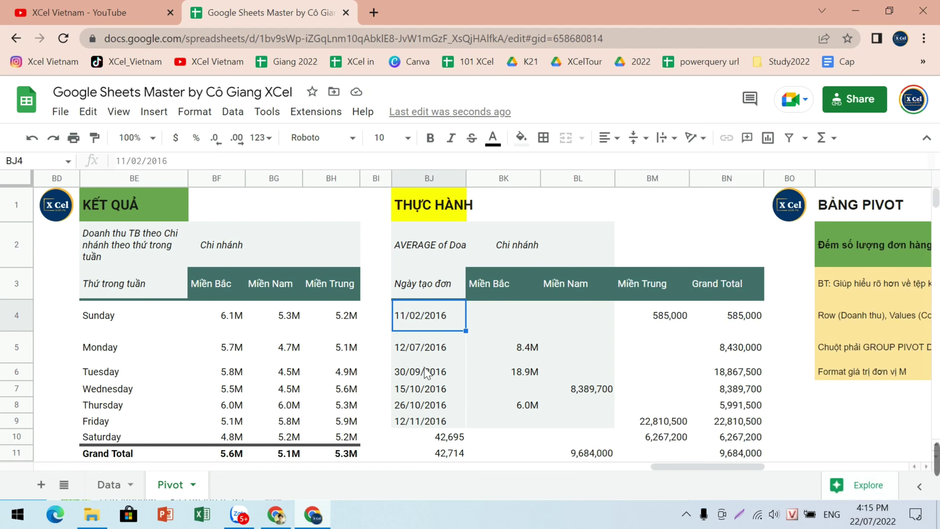
Format the whole Ngày tạo đơn column BJ of the practice pivot table as dd/mm/yyyy
{"action": "left_click", "coordinate": [430, 177]}
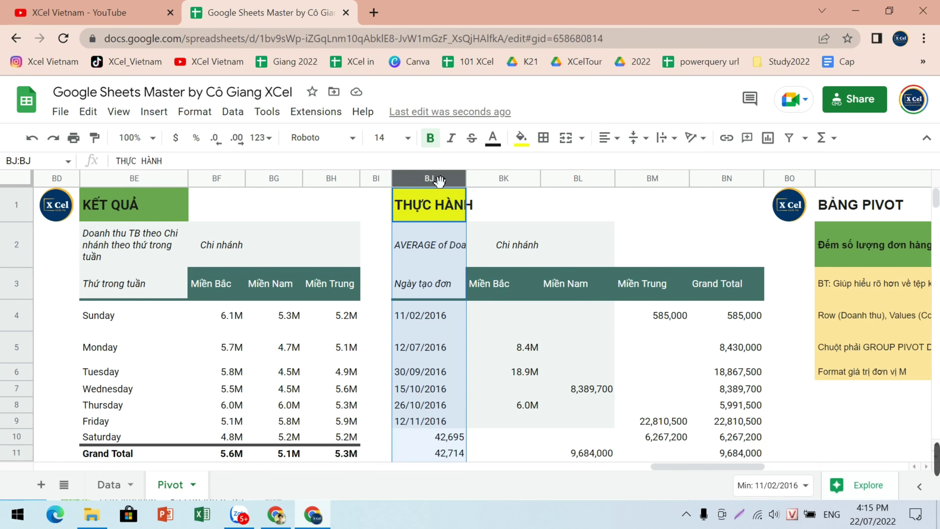
{"action": "left_click", "coordinate": [275, 143]}
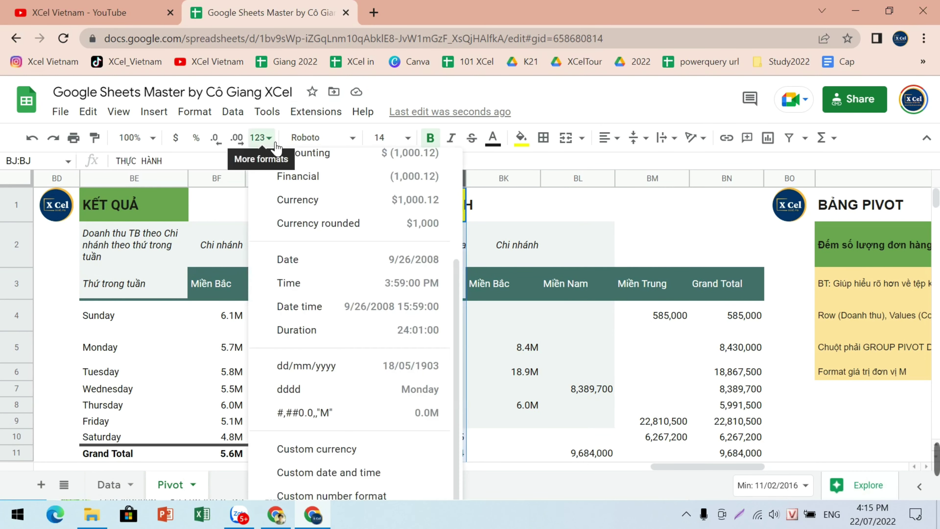
{"action": "left_click", "coordinate": [287, 370]}
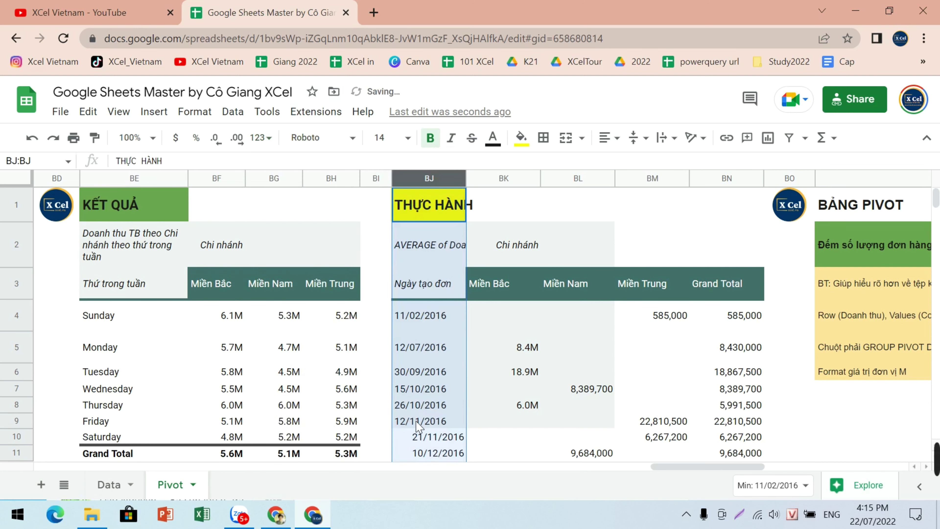
{"action": "left_click", "coordinate": [278, 145]}
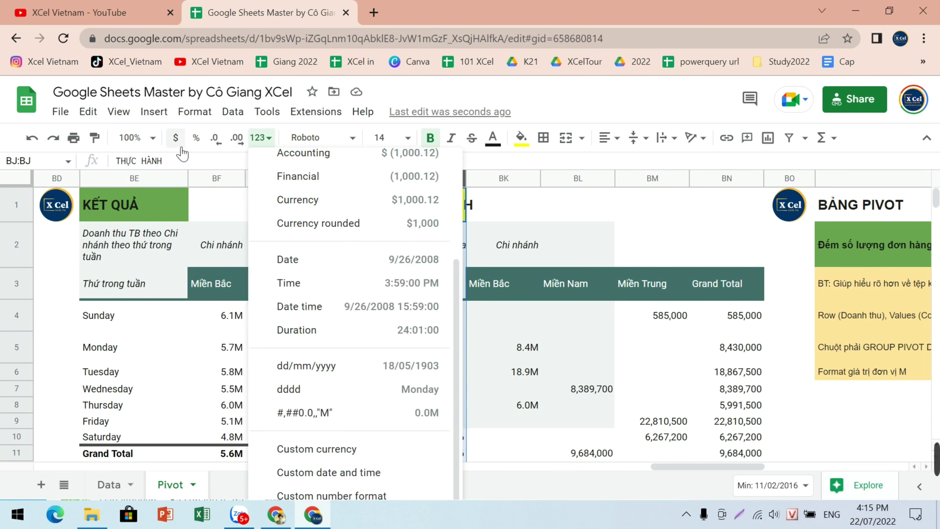
Right-align the contents of column BJ
{"action": "left_click", "coordinate": [607, 140]}
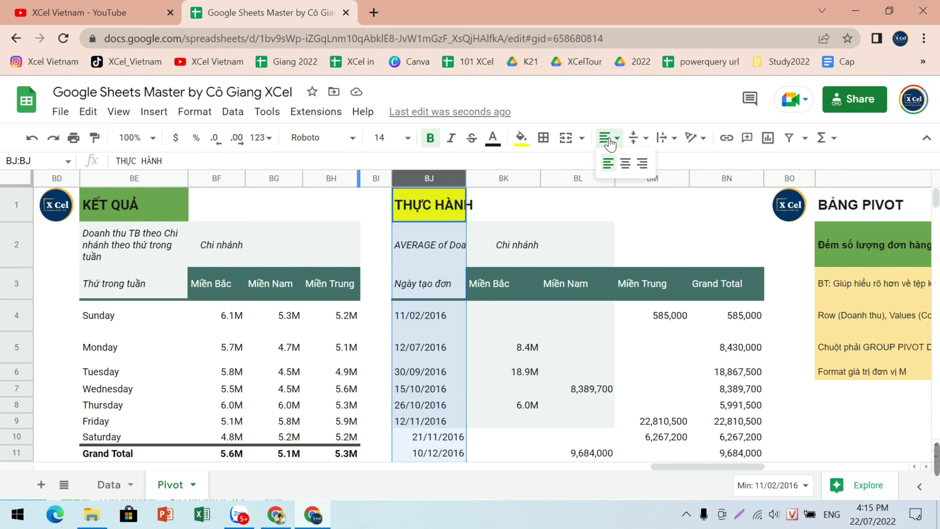
{"action": "left_click", "coordinate": [609, 143]}
{"action": "left_click", "coordinate": [609, 143]}
{"action": "left_click", "coordinate": [642, 163]}
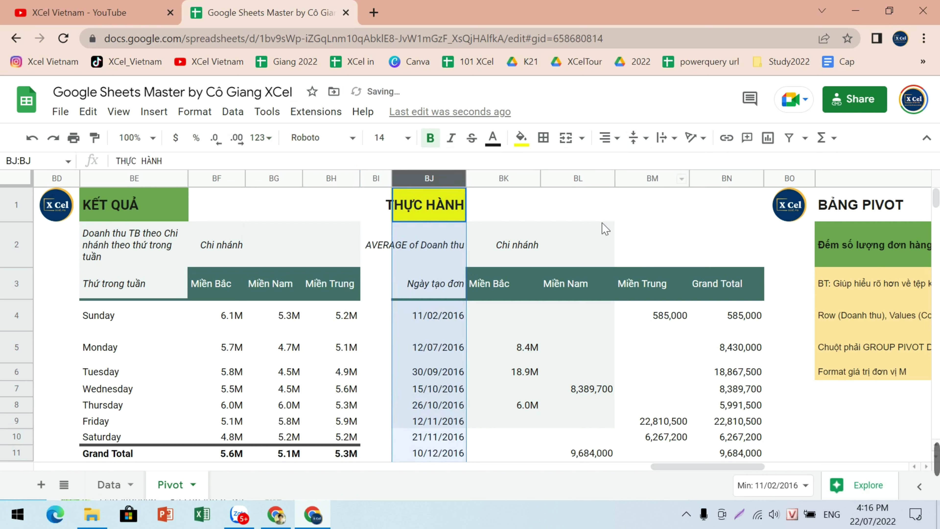
Left-align the THỰC HÀNH title and the AVERAGE of Doanh thu label below it, and select the pivot table's date 30/09/2016
{"action": "left_click_drag", "start_coordinate": [447, 208], "coordinate": [454, 246]}
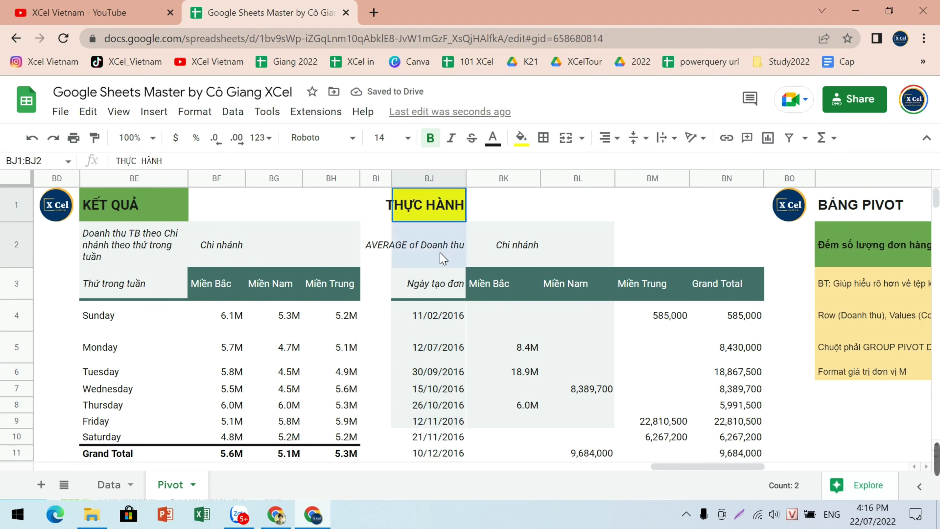
{"action": "left_click", "coordinate": [607, 137]}
{"action": "left_click", "coordinate": [608, 163]}
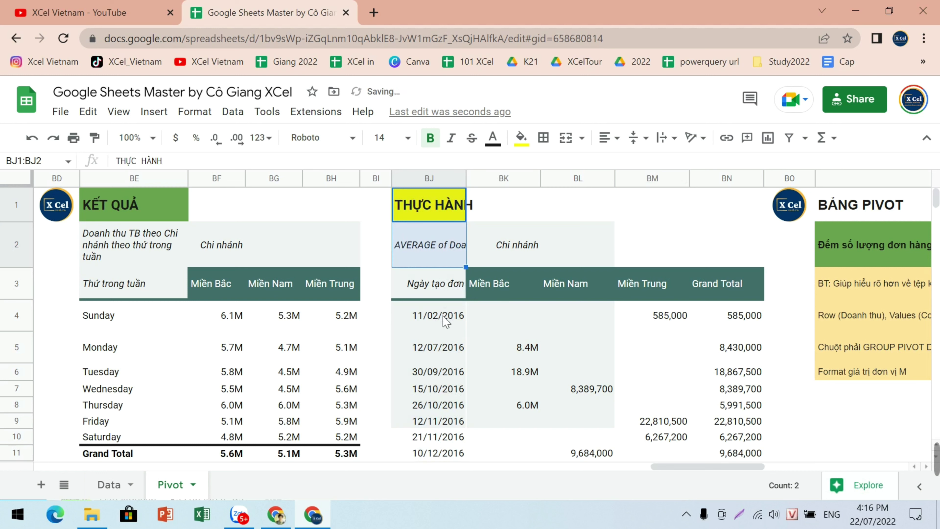
{"action": "left_click", "coordinate": [427, 340]}
{"action": "left_click", "coordinate": [453, 372]}
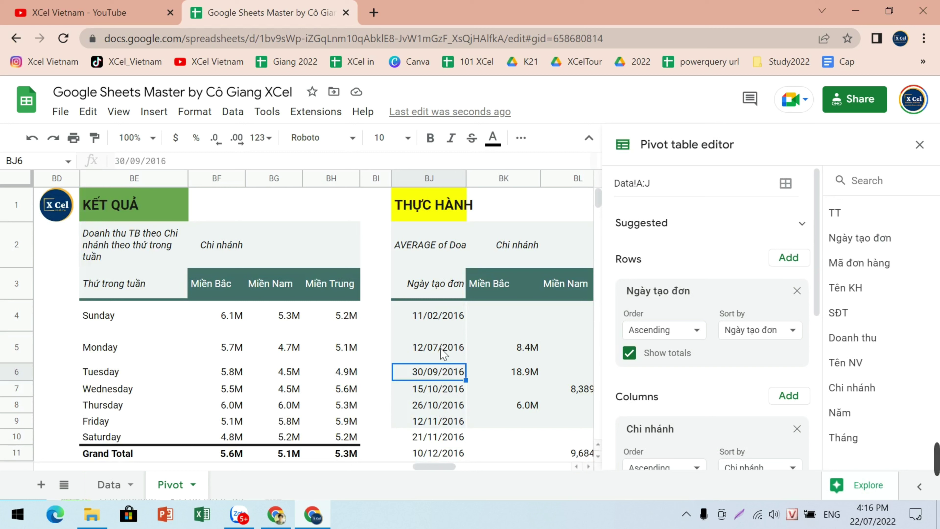